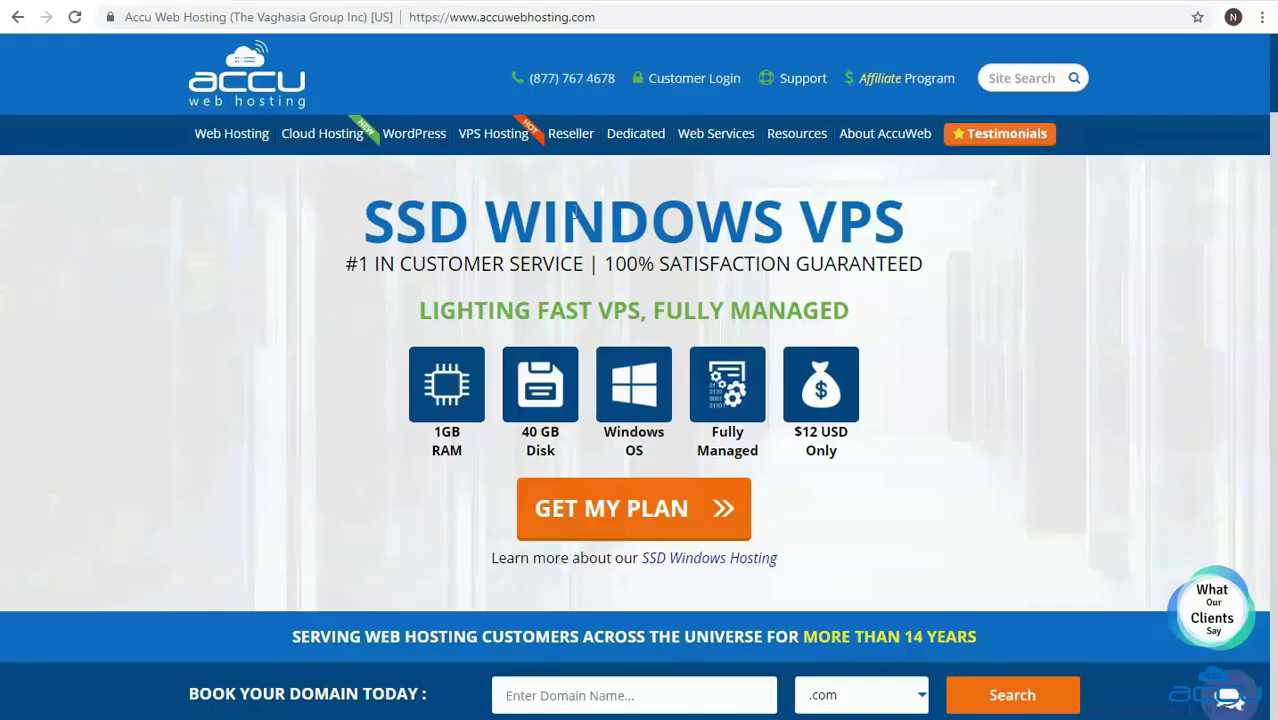
# Sign in through Customer Login with the saved account email and password.
pyautogui.click(686, 88)
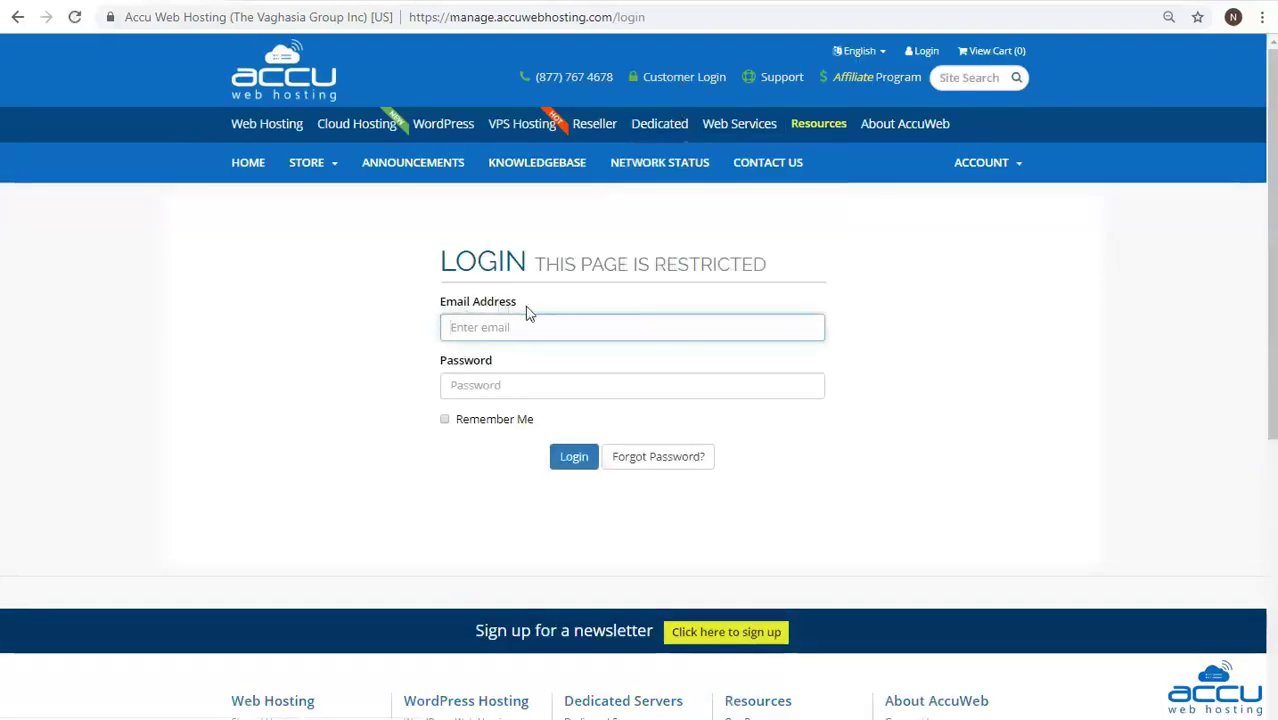
pyautogui.click(499, 326)
pyautogui.click(505, 366)
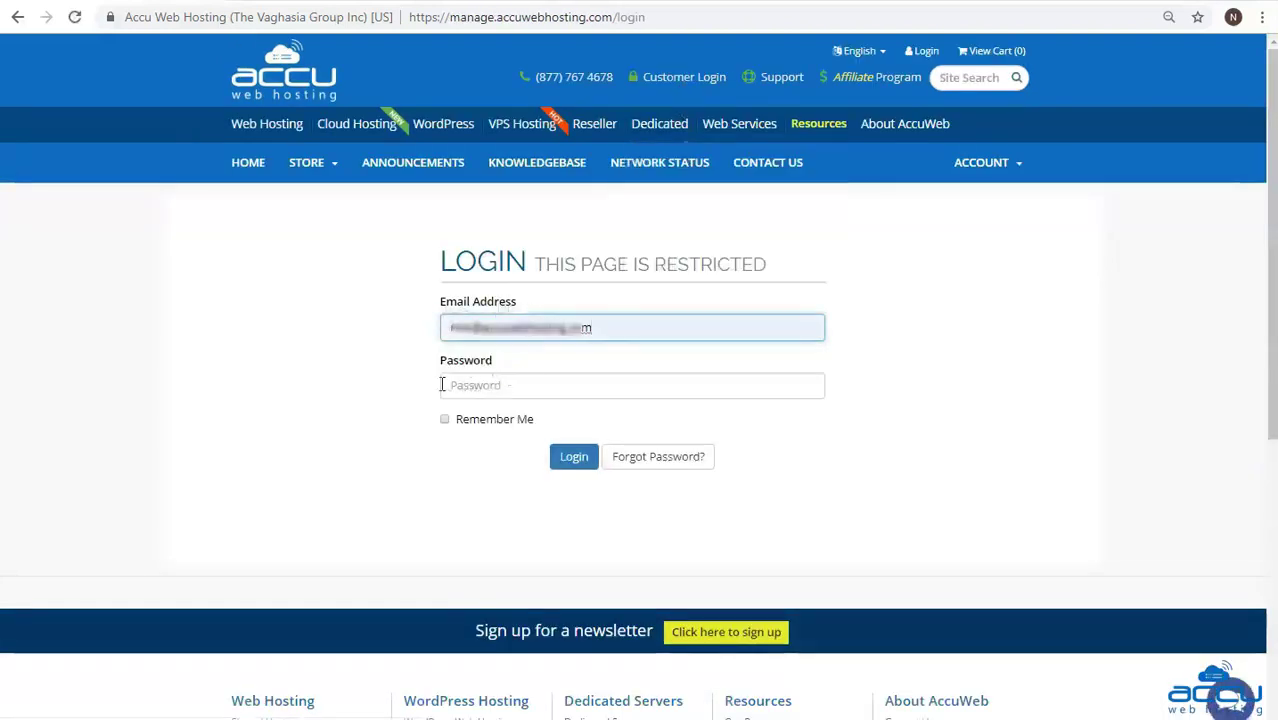
pyautogui.click(511, 386)
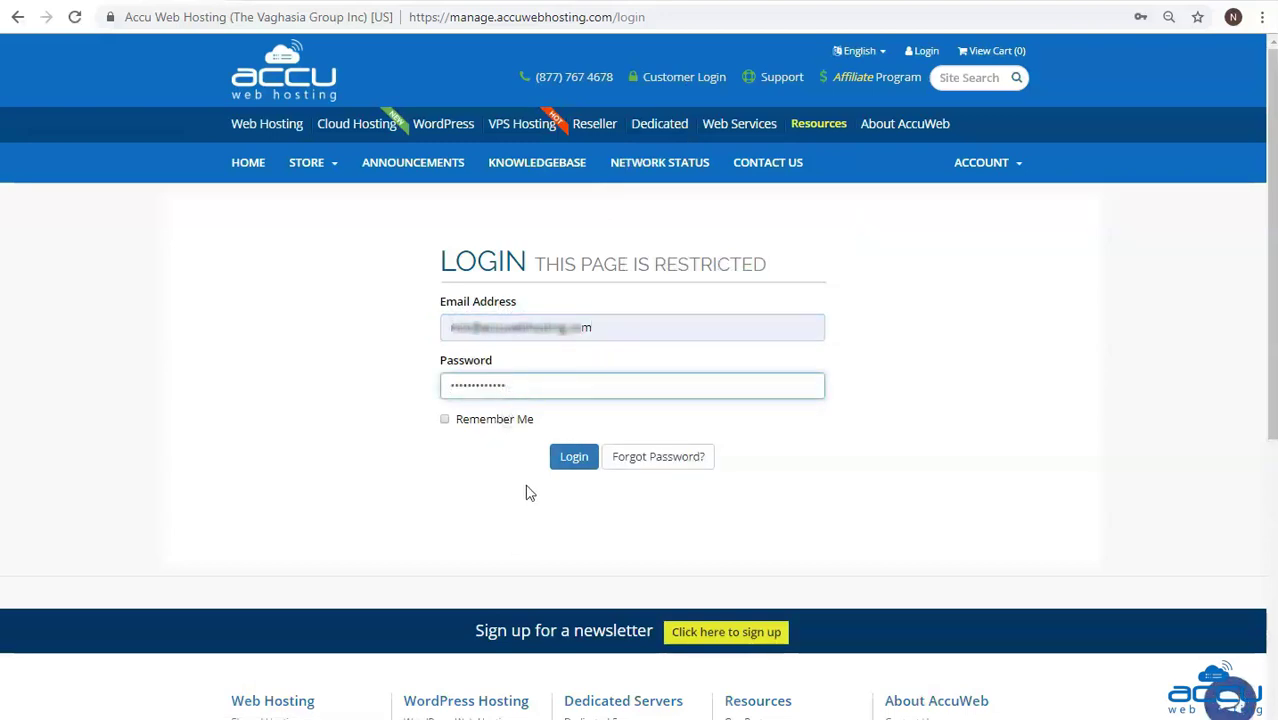
pyautogui.click(575, 458)
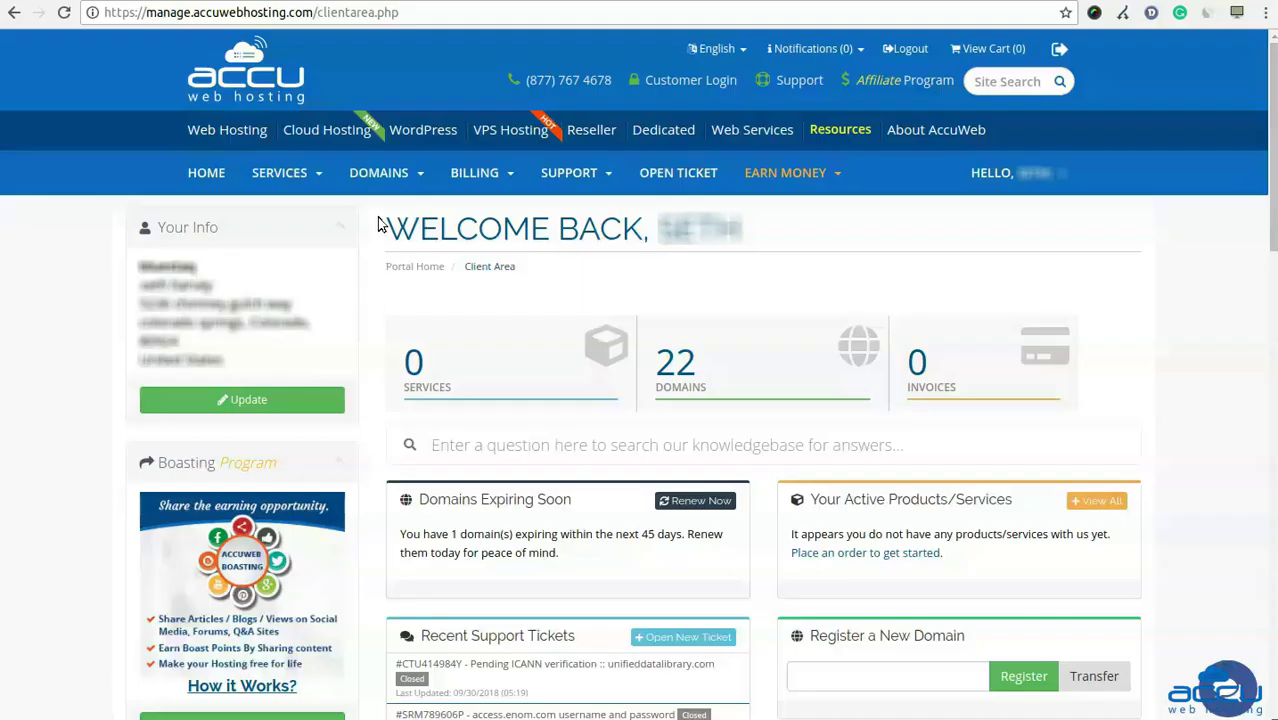
# Open the DOMAINS dropdown in the dashboard's top menu bar.
pyautogui.click(372, 184)
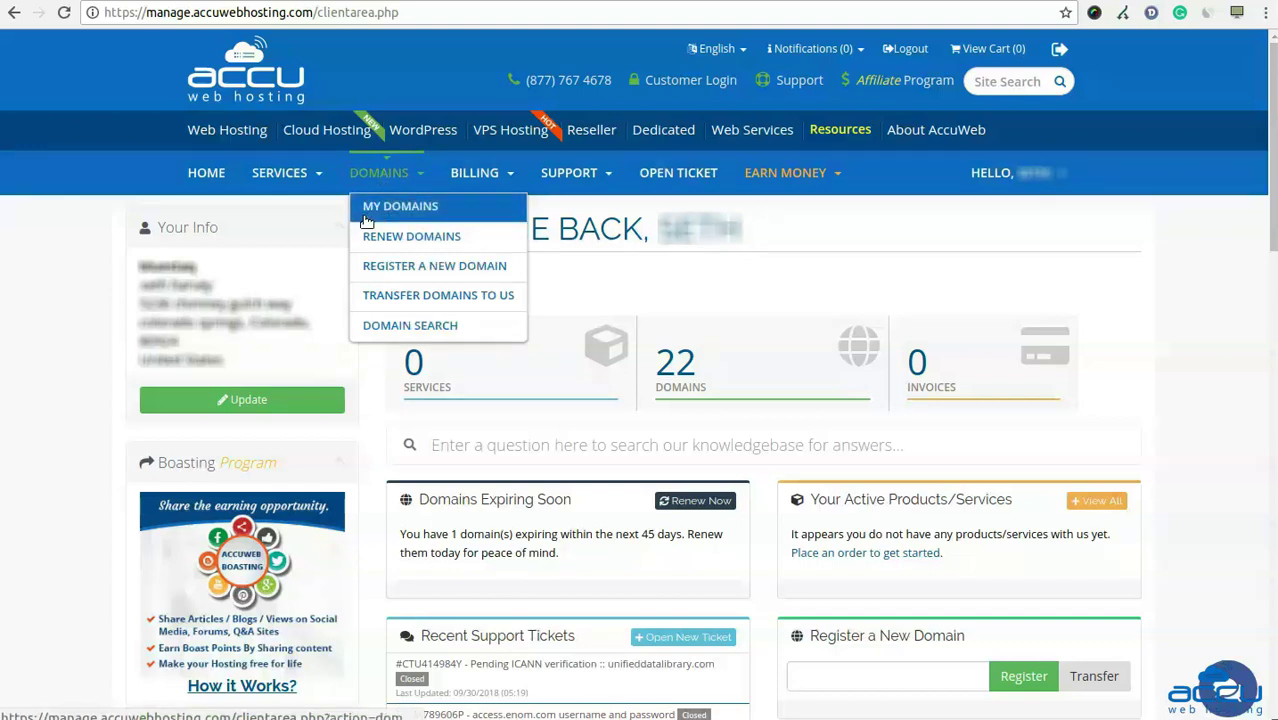
# Choose MY DOMAINS to list all domains on the account.
pyautogui.click(408, 221)
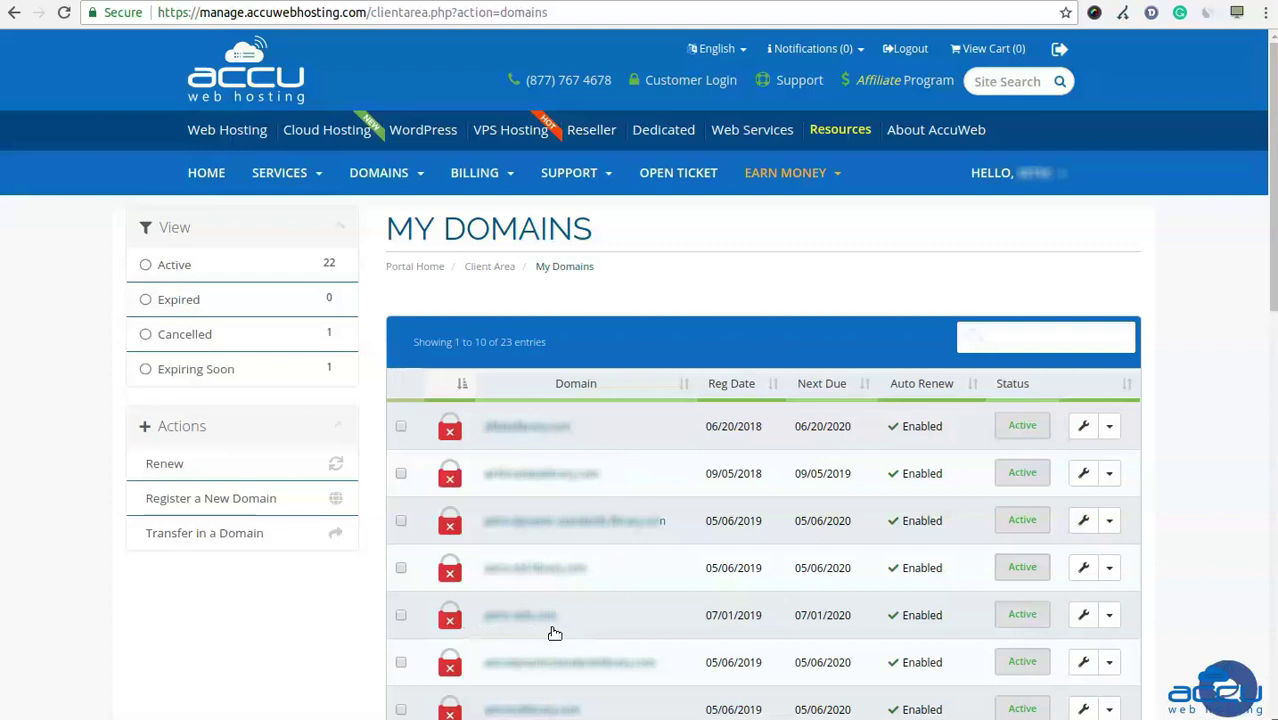
# Open Private Nameservers for the fifth domain via its Manage Nameservers option.
pyautogui.click(1110, 618)
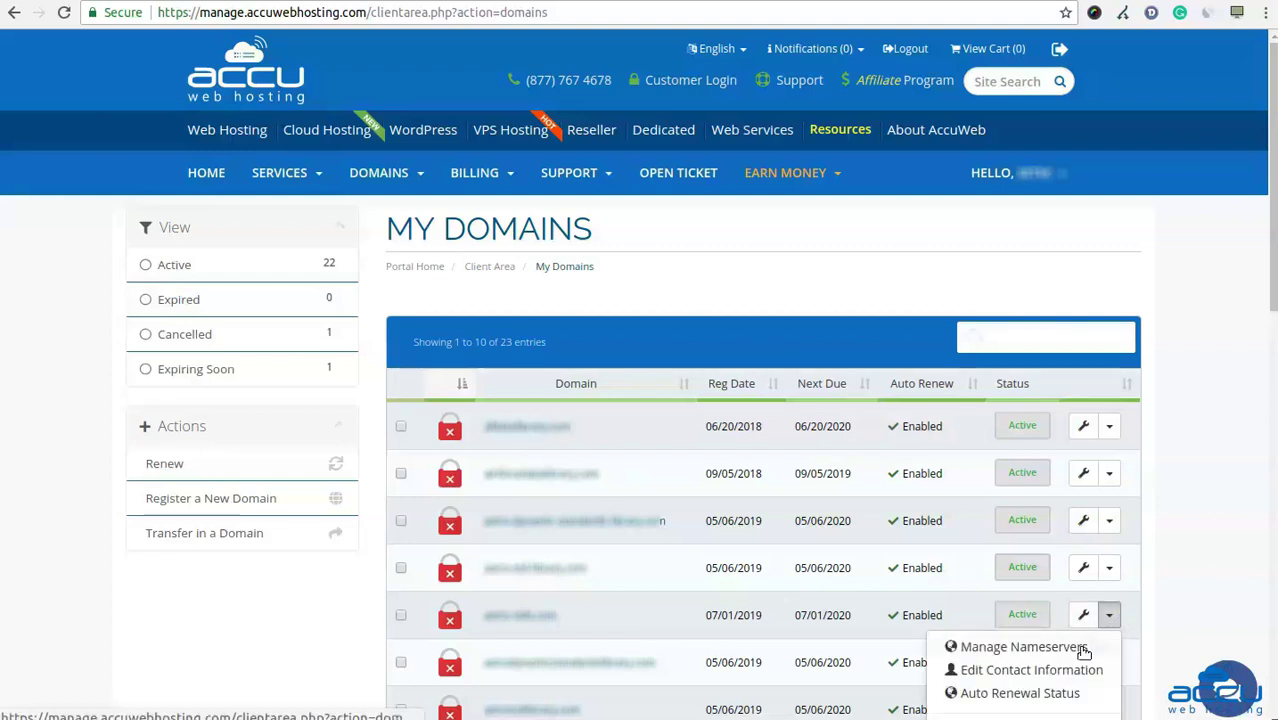
pyautogui.click(1017, 651)
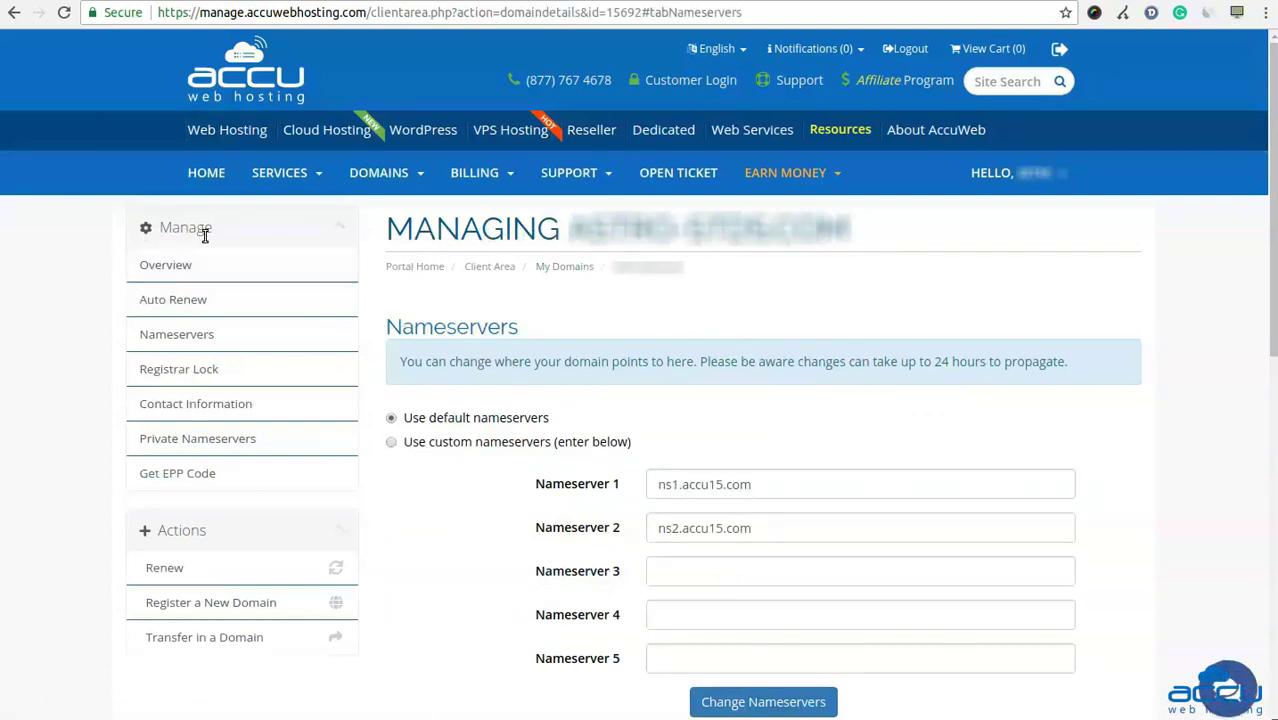
pyautogui.click(197, 445)
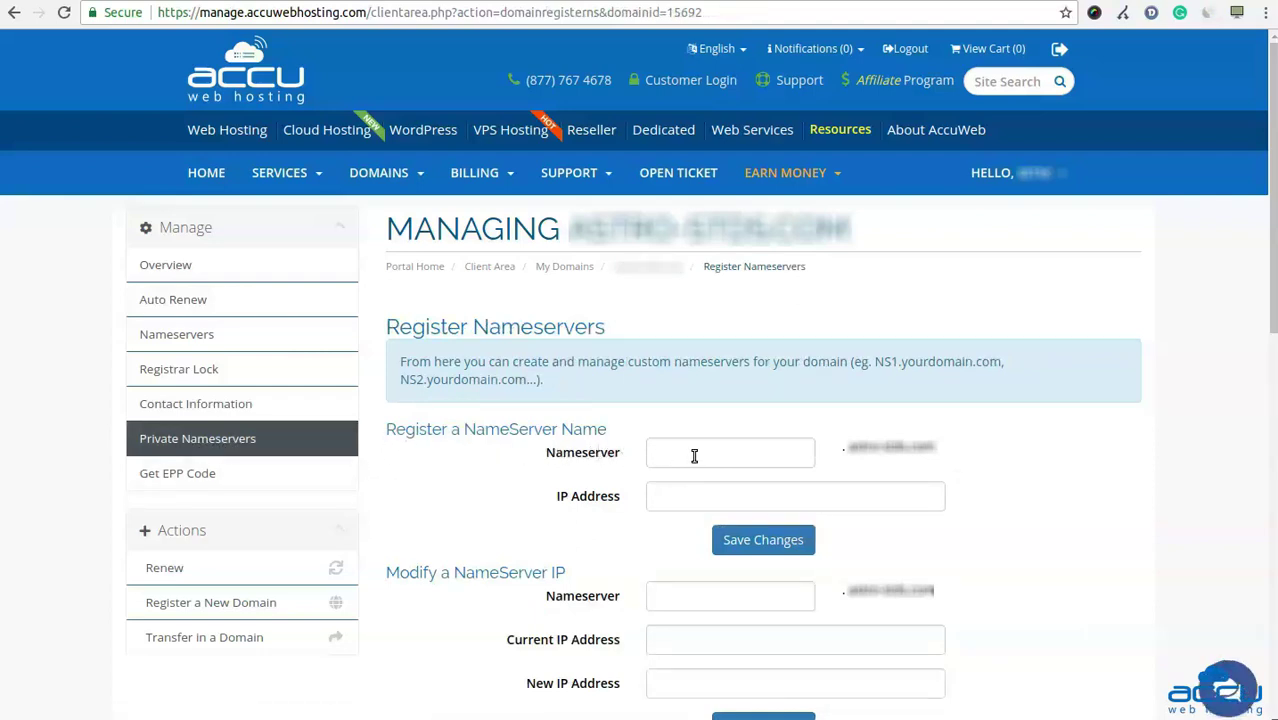
# Fill the nameserver name with ns1 and paste its IP address.
pyautogui.click(773, 455)
pyautogui.click(674, 484)
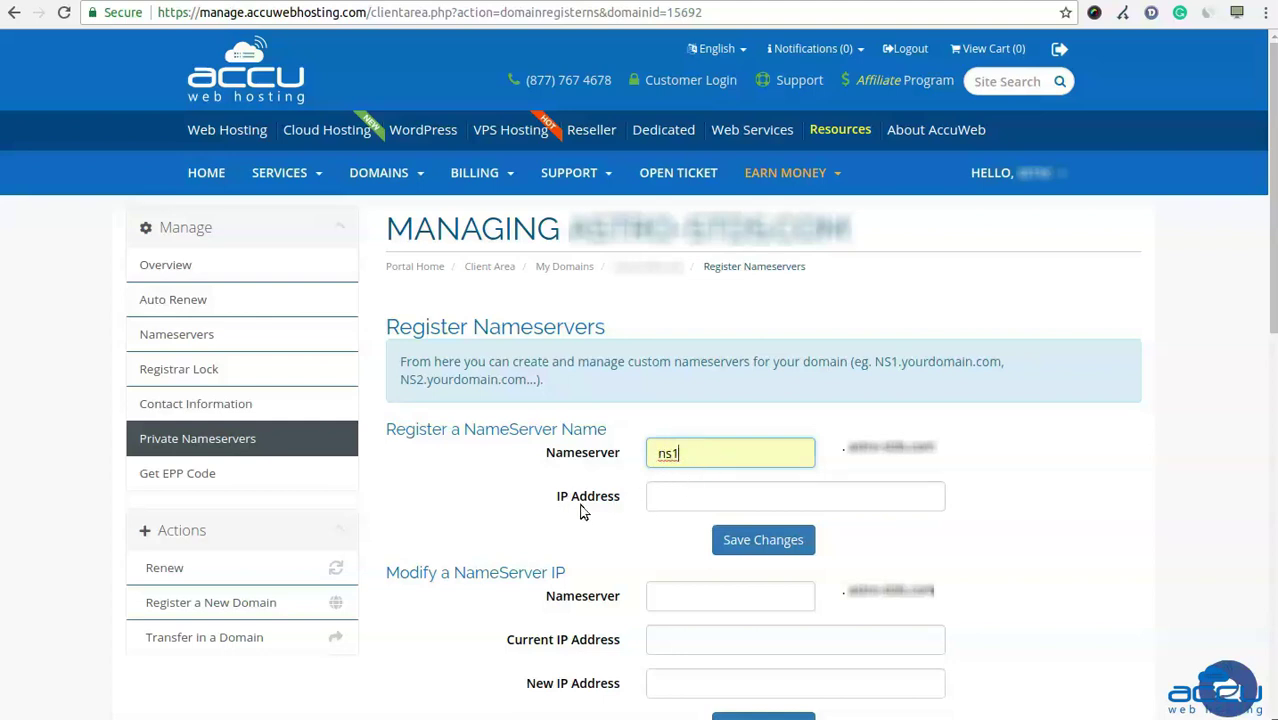
pyautogui.click(678, 502)
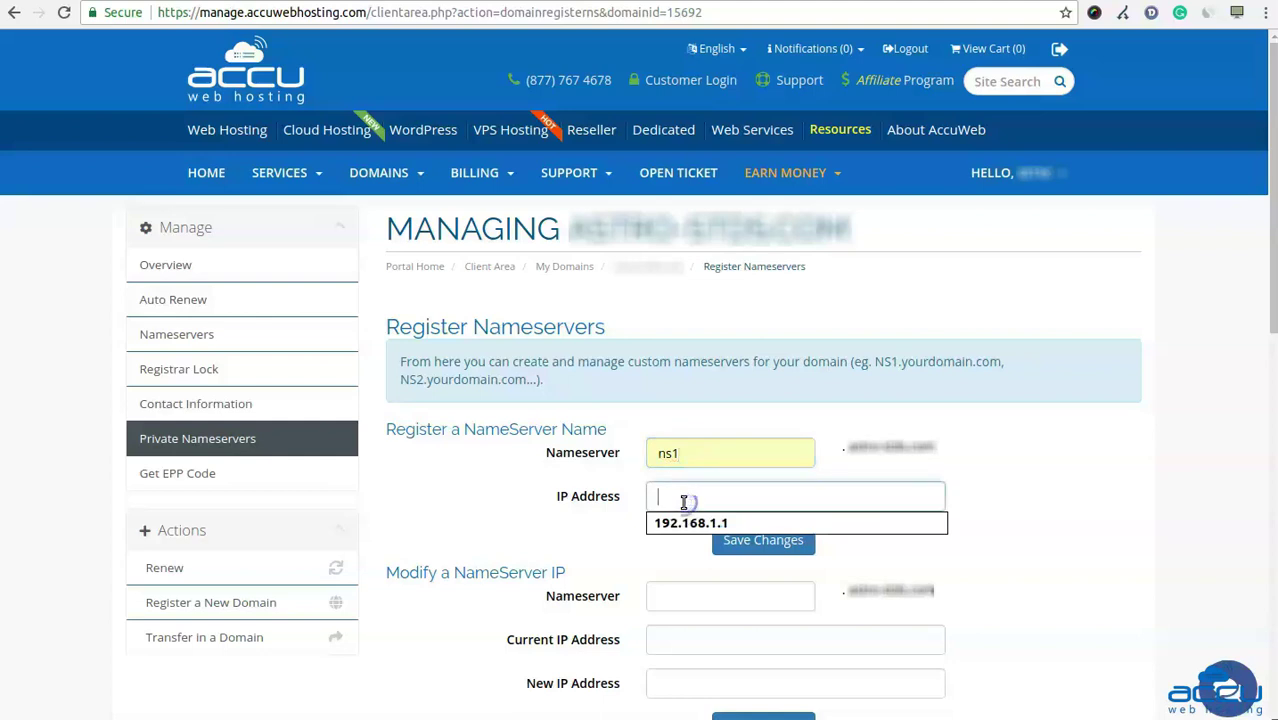
pyautogui.hotkey('ctrl', 'v')
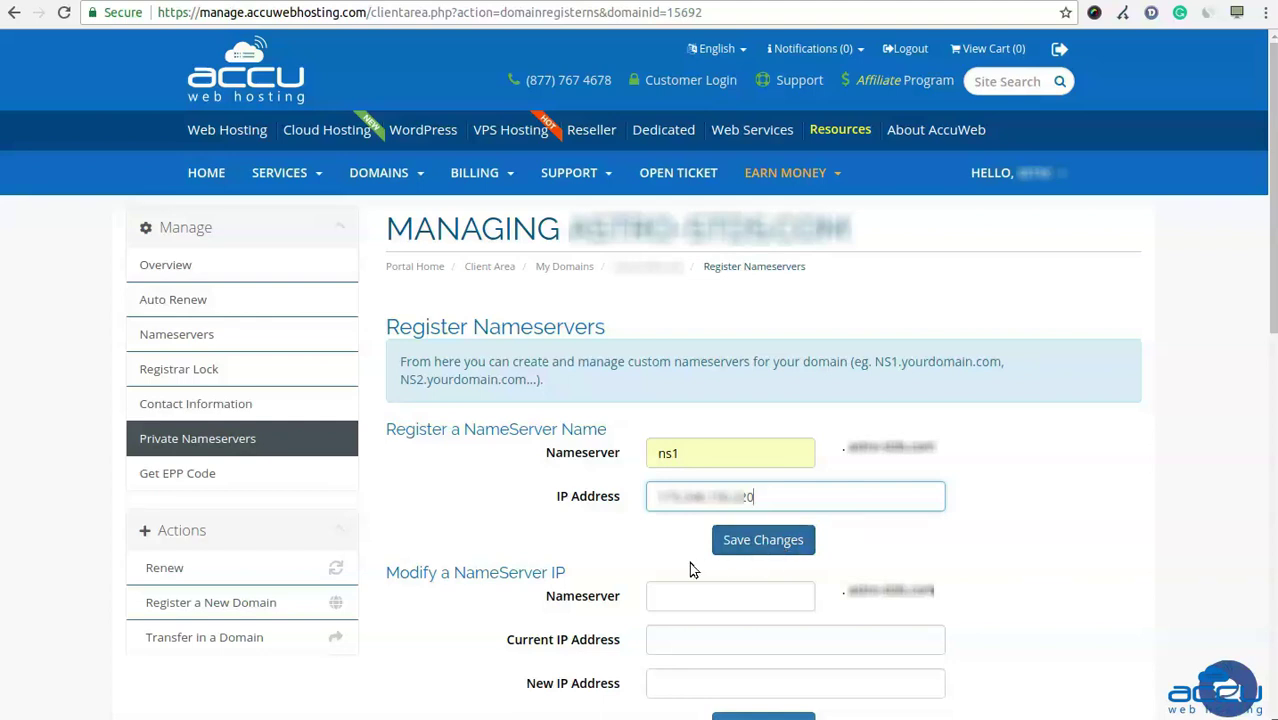
# Change the nameserver name from ns1 to ns2 and change the IP address's last digit to 1.
pyautogui.click(699, 455)
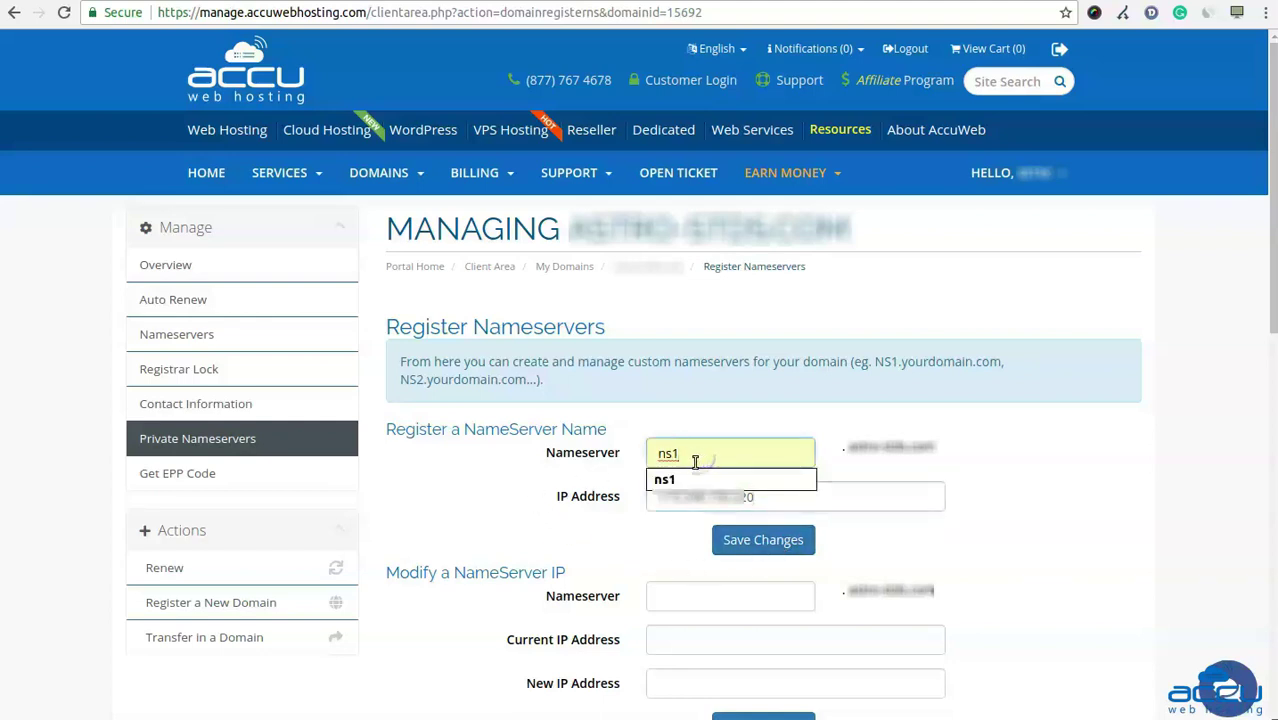
pyautogui.press('BackSpace')
pyautogui.write('2')
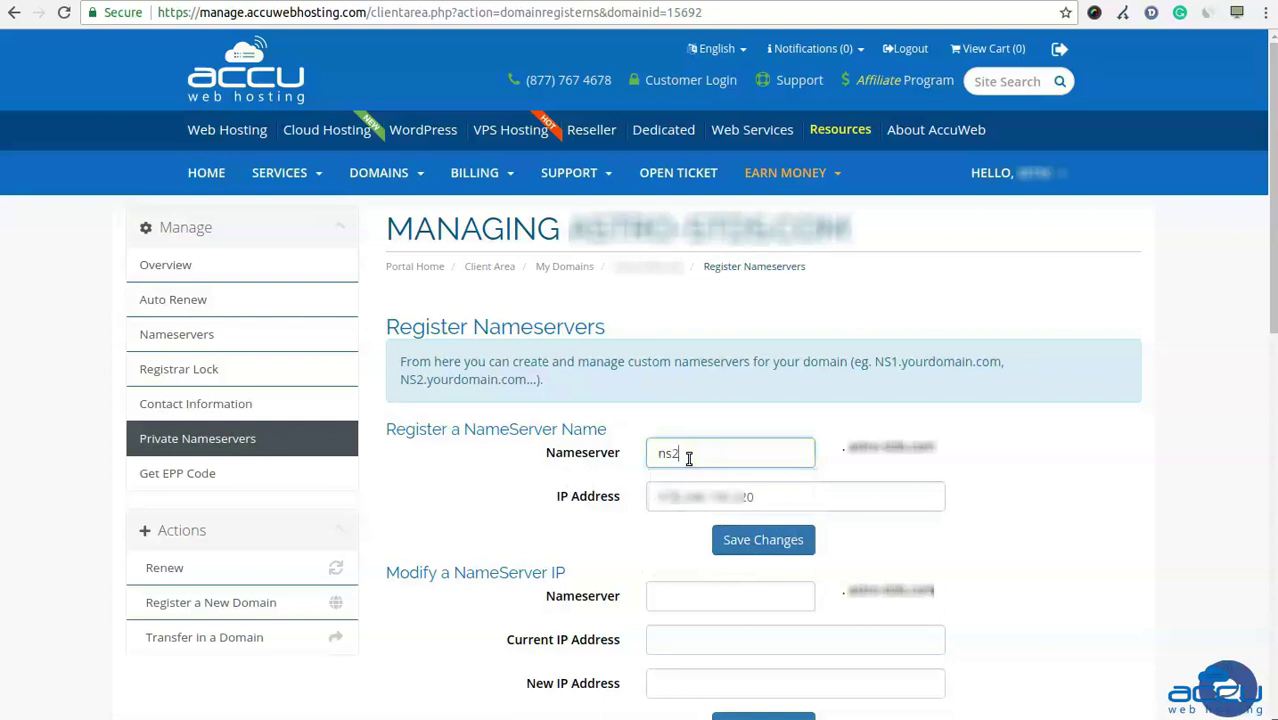
pyautogui.press('Return')
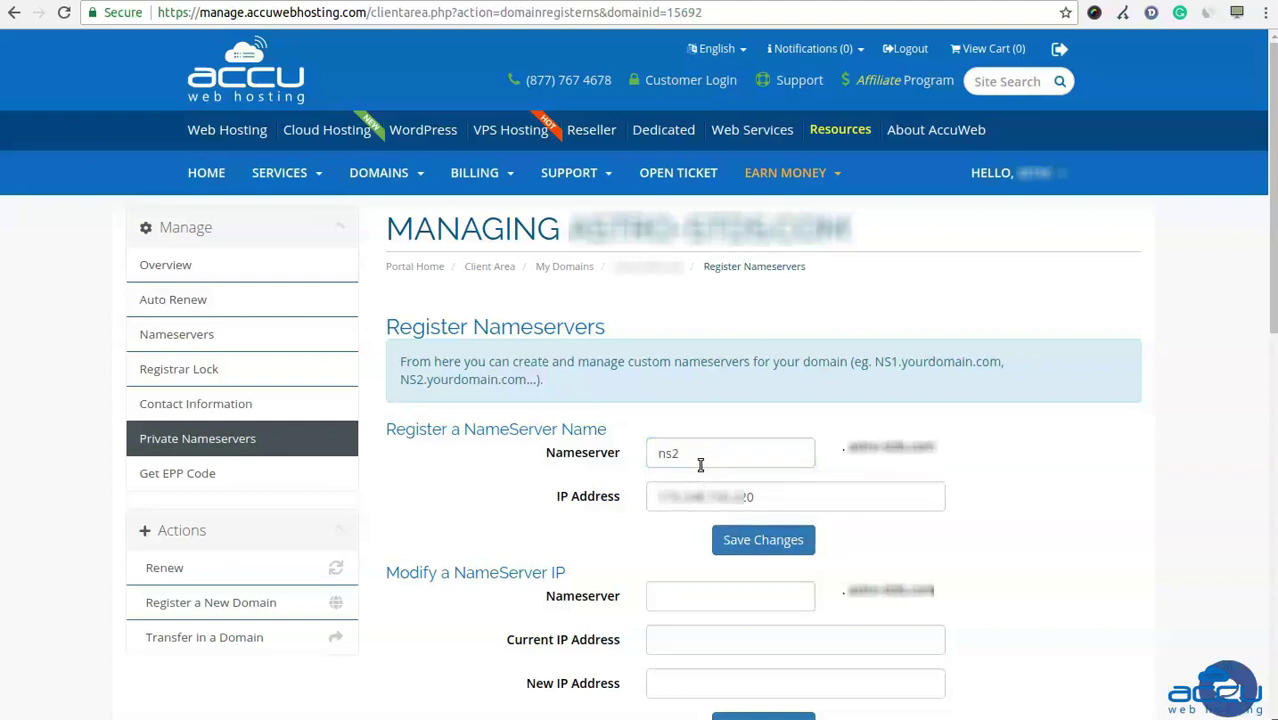
pyautogui.click(702, 460)
pyautogui.click(767, 499)
pyautogui.press('BackSpace')
pyautogui.write('1')
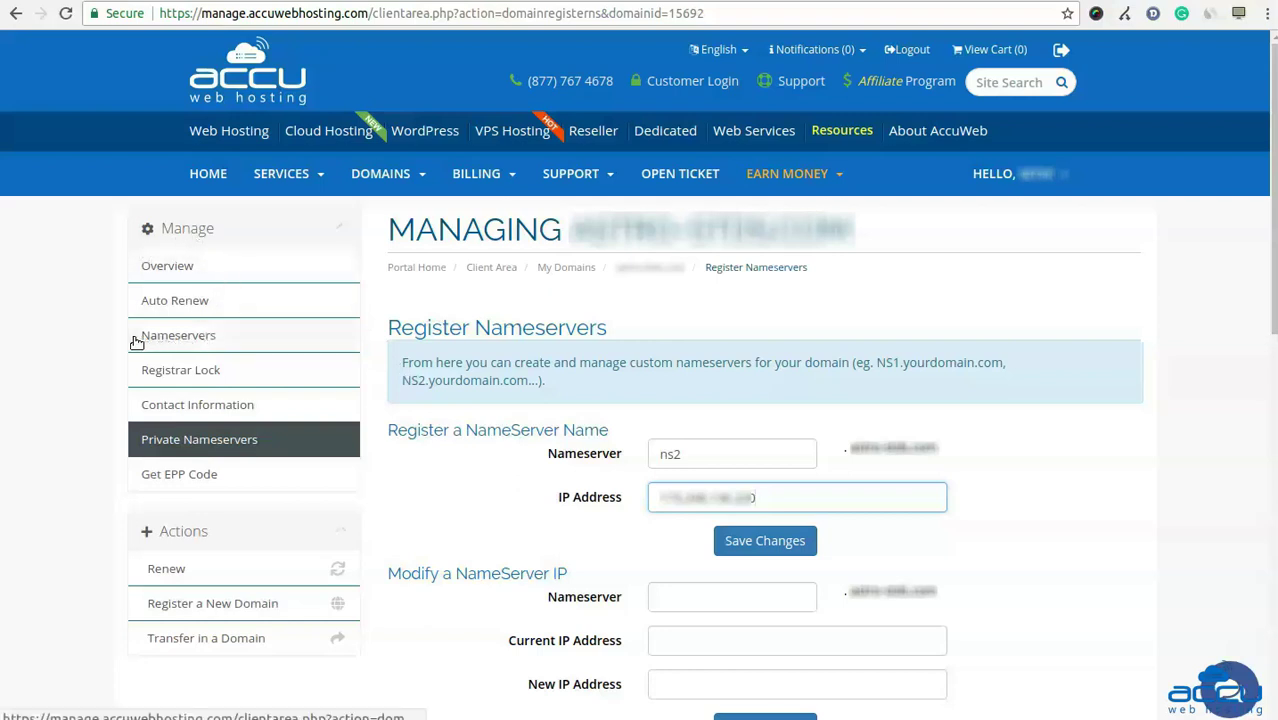
# Switch the domain to custom nameservers and replace Nameserver 1 with the pasted ns1 hostname.
pyautogui.click(190, 345)
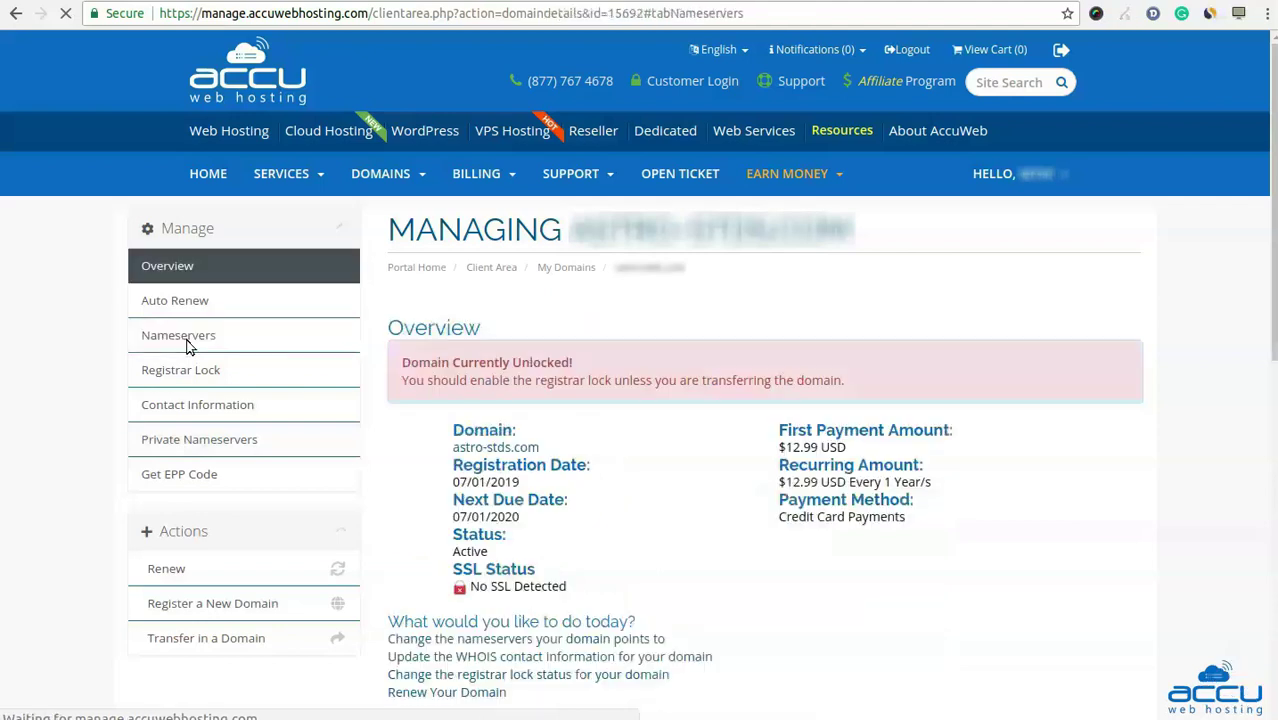
pyautogui.click(394, 444)
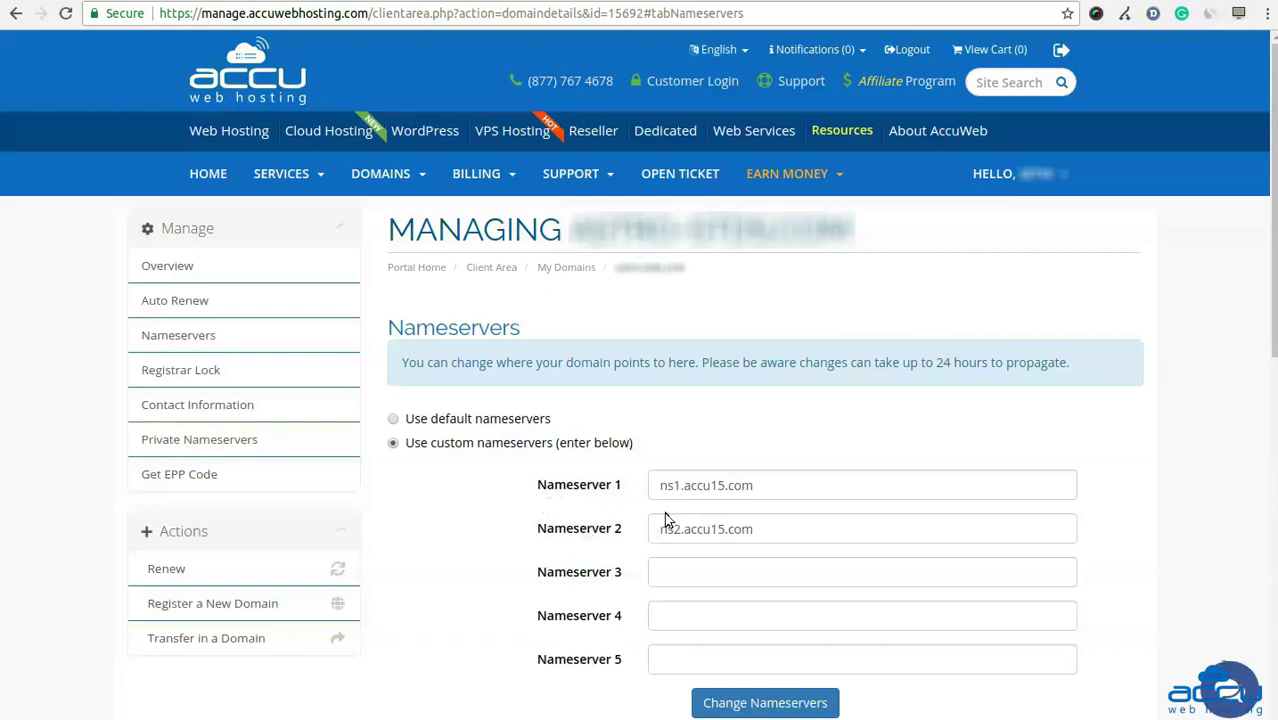
pyautogui.click(700, 488)
pyautogui.hotkey('ctrl', 'a')
pyautogui.hotkey('ctrl', 'v')
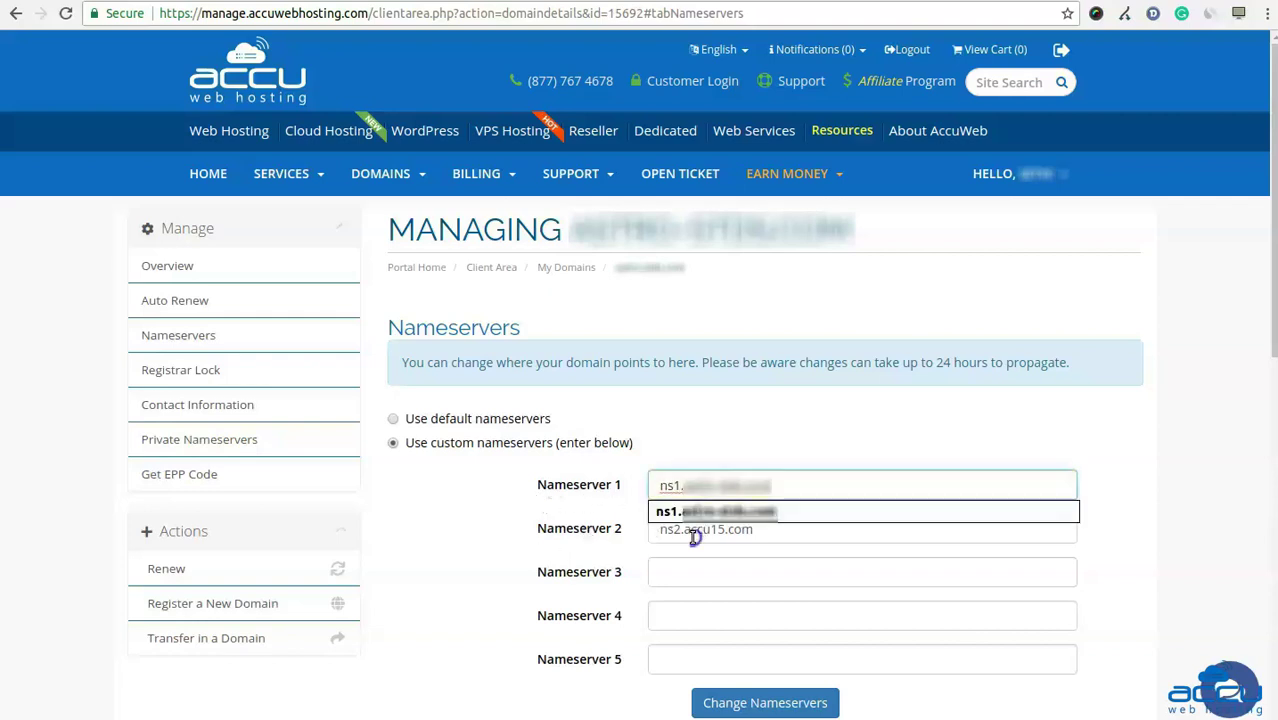
# Replace Nameserver 2 with the pasted hostname, changing its ns1 prefix to ns2.
pyautogui.click(691, 530)
pyautogui.hotkey('ctrl', 'a')
pyautogui.hotkey('ctrl', 'v')
pyautogui.click(680, 530)
pyautogui.press('BackSpace')
pyautogui.write('2')
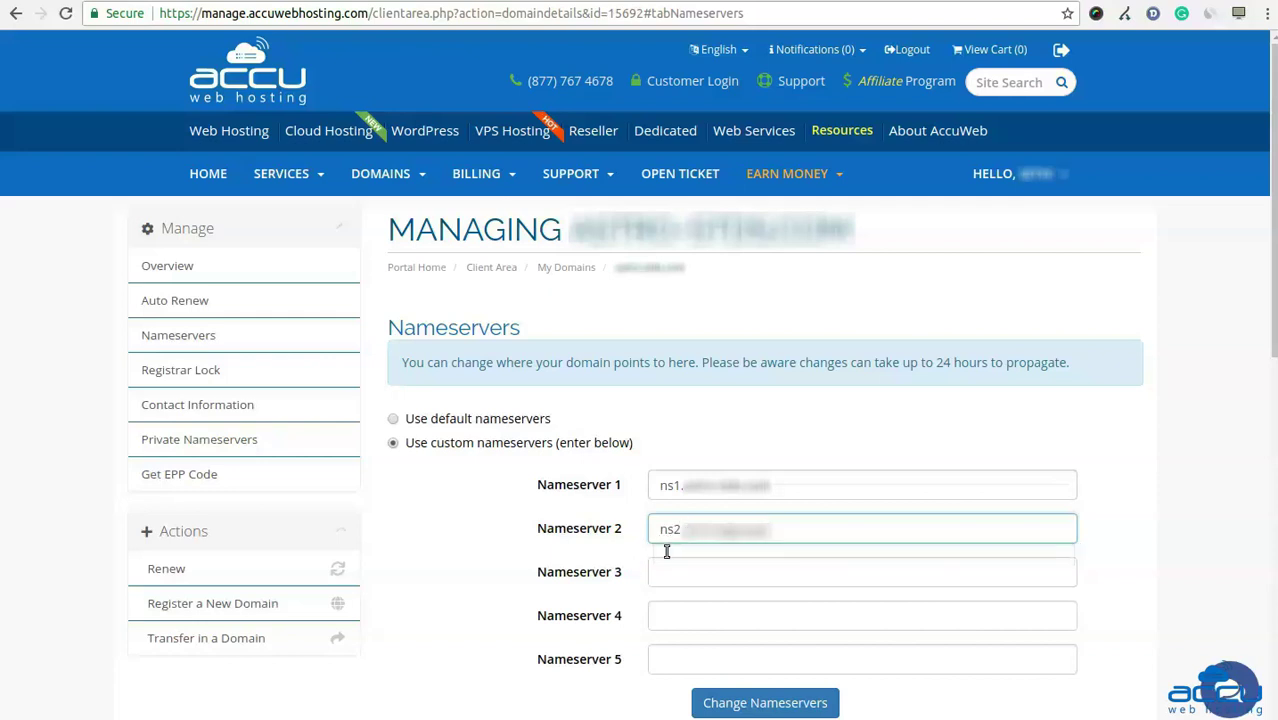